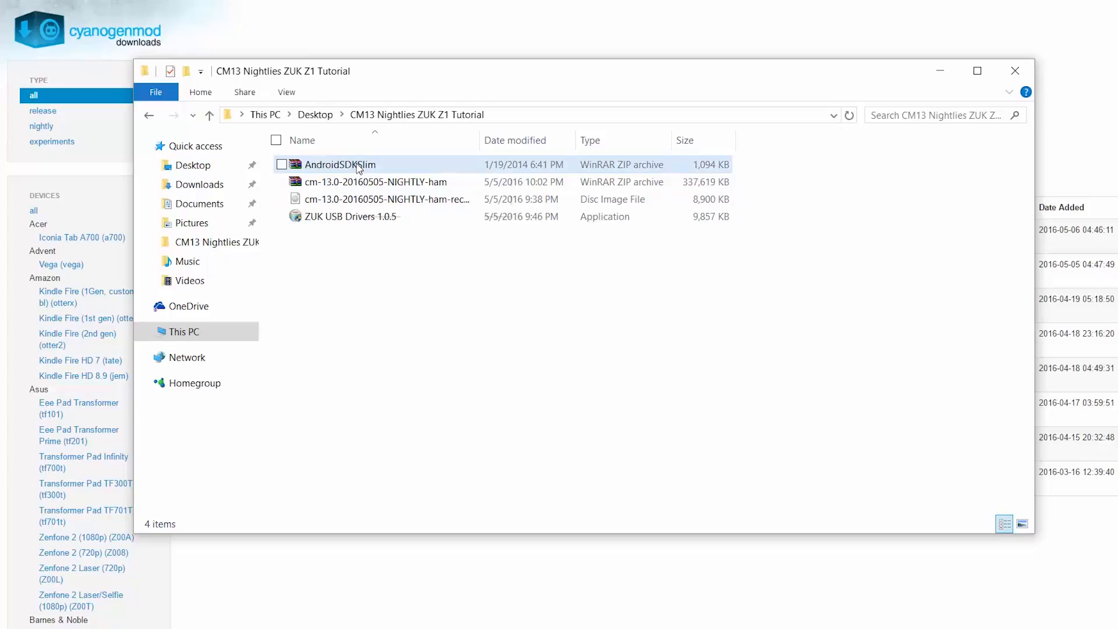
Extract the AndroidSDKSlim archive here with WinRAR, producing an android-sdk-windows folder.
left_click(359, 169)
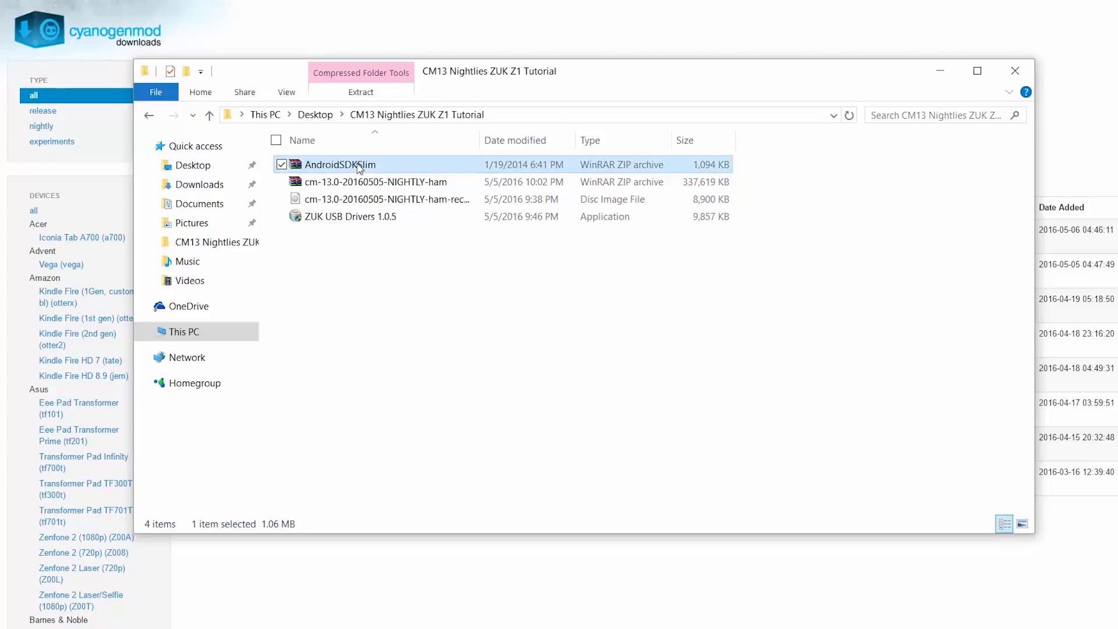
left_click(352, 218)
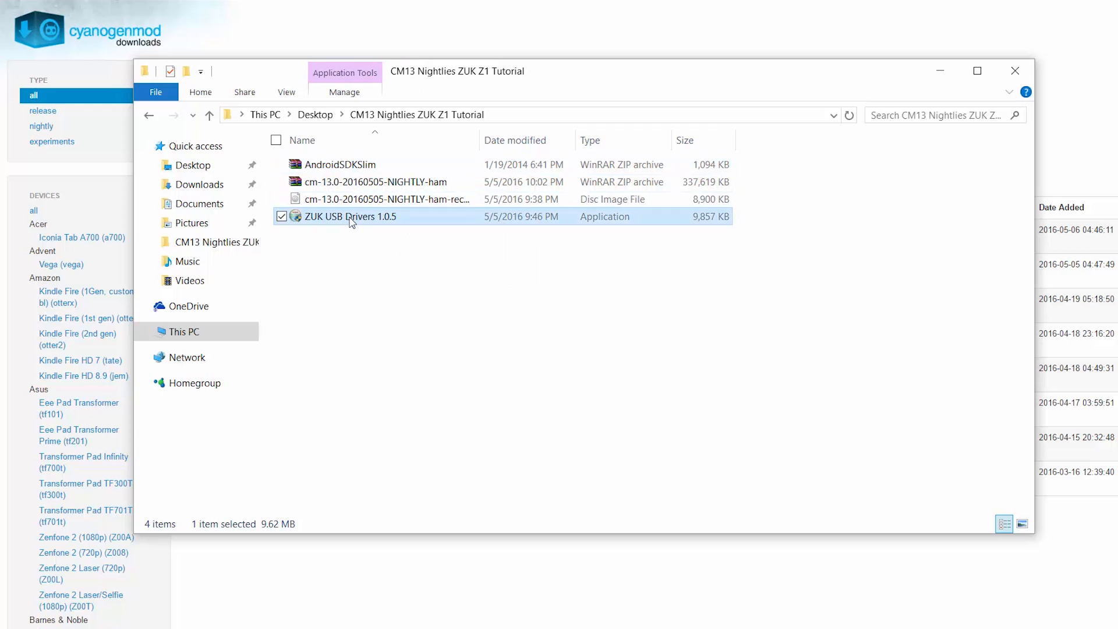
right_click(340, 166)
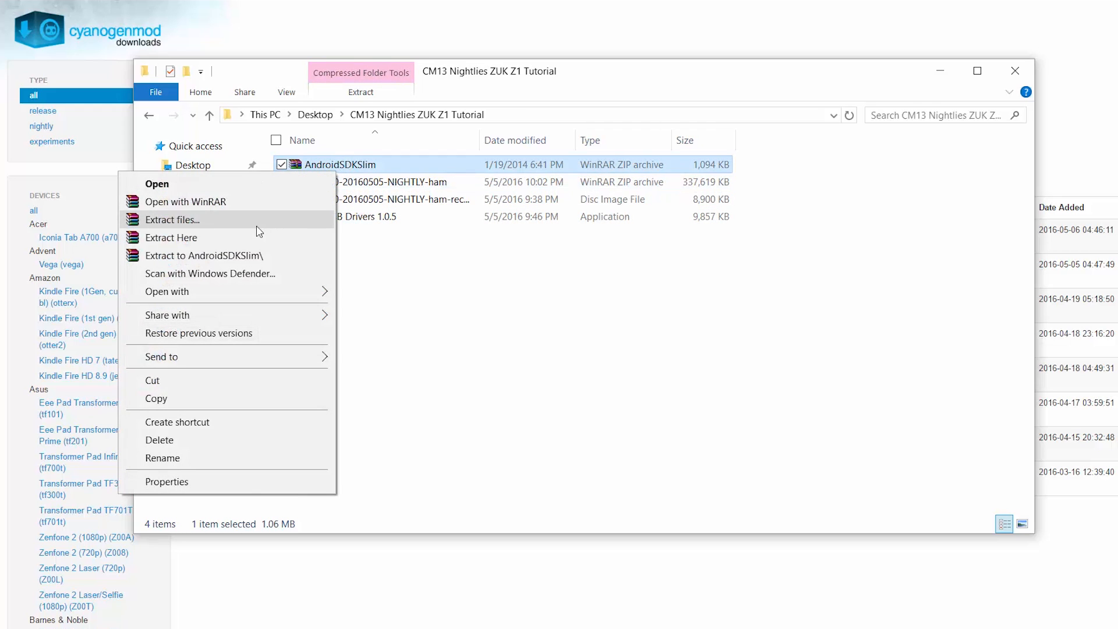
left_click(172, 238)
Check the ZUK USB Drivers installer's context options, then switch back to the downloads page.
left_click(357, 232)
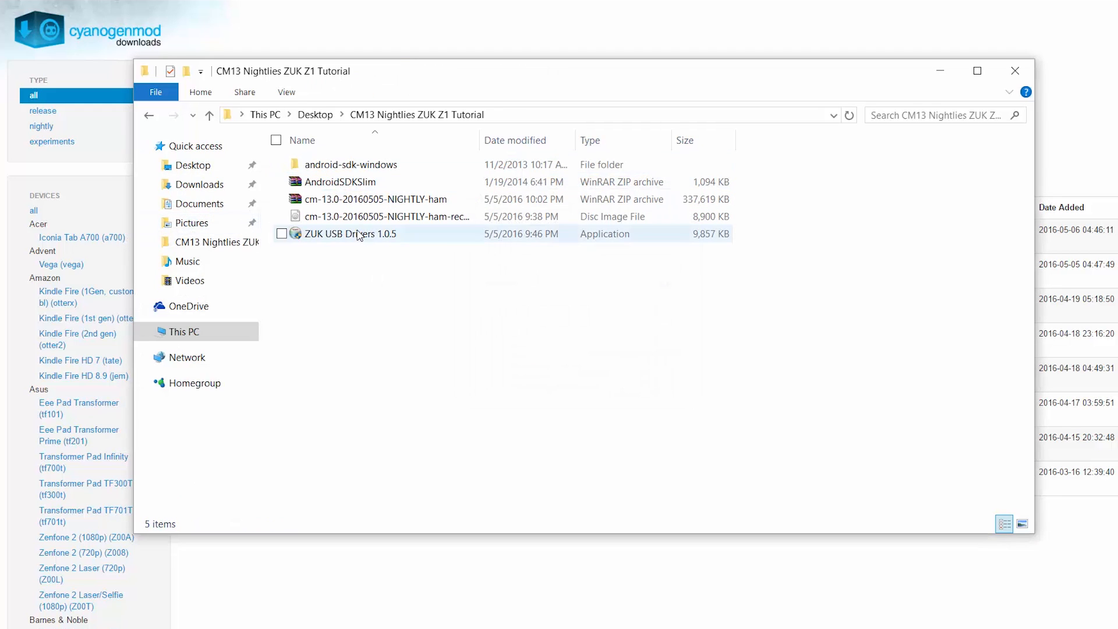
right_click(356, 232)
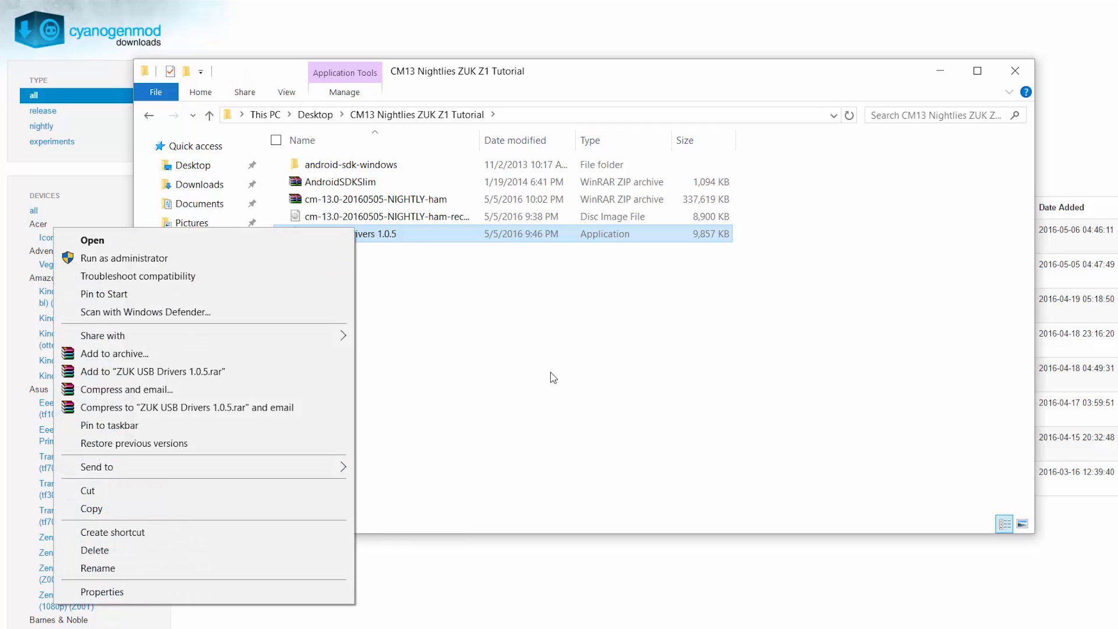
left_click(550, 376)
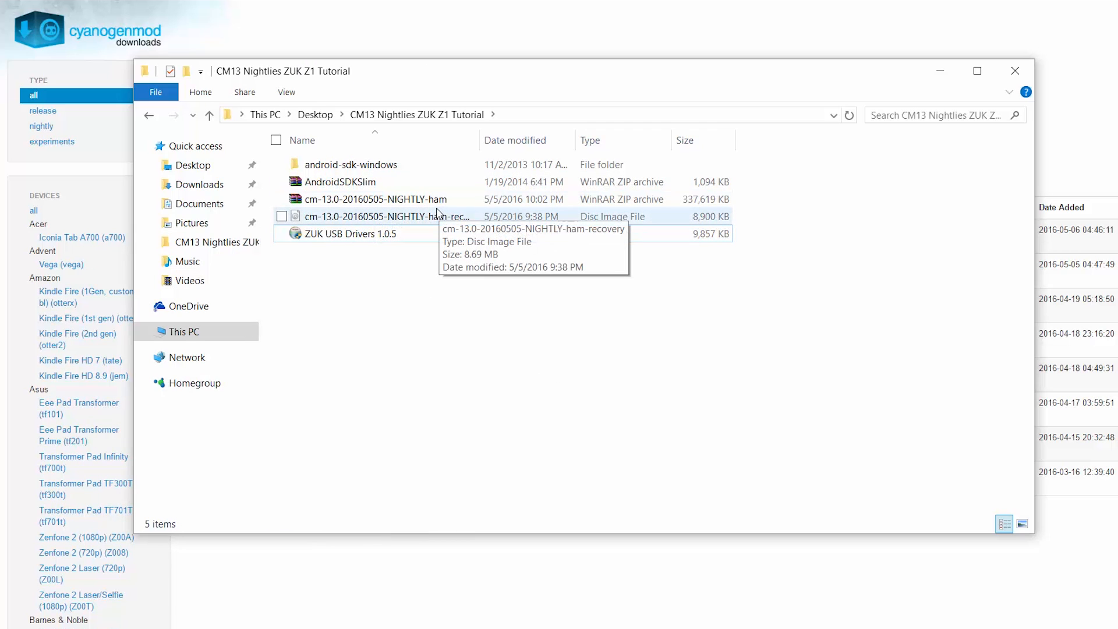
left_click(419, 39)
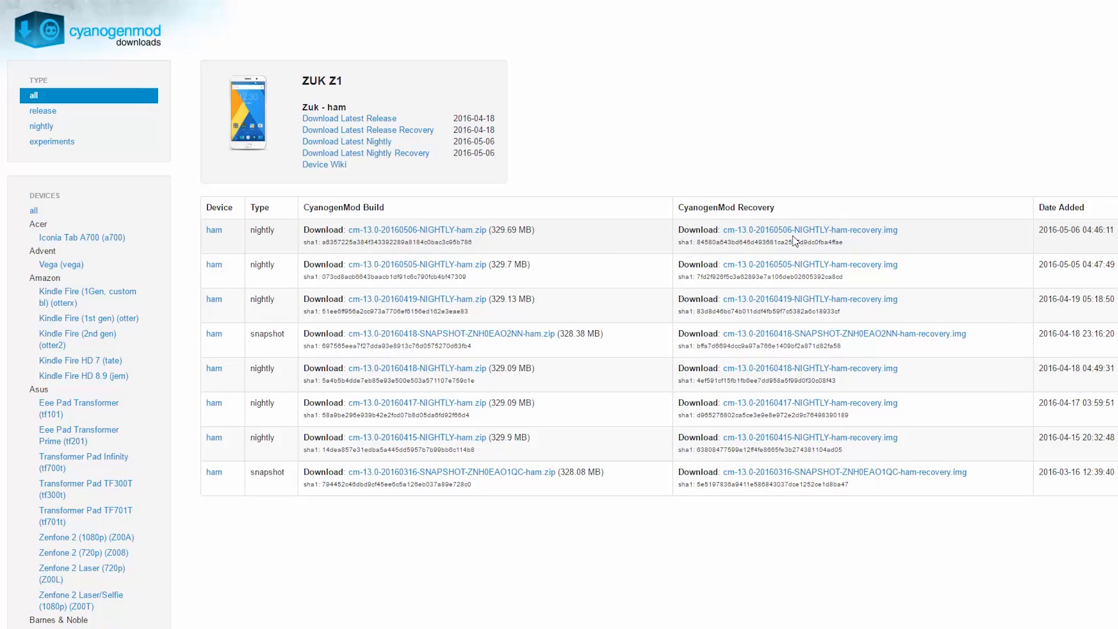
key("alt+Tab")
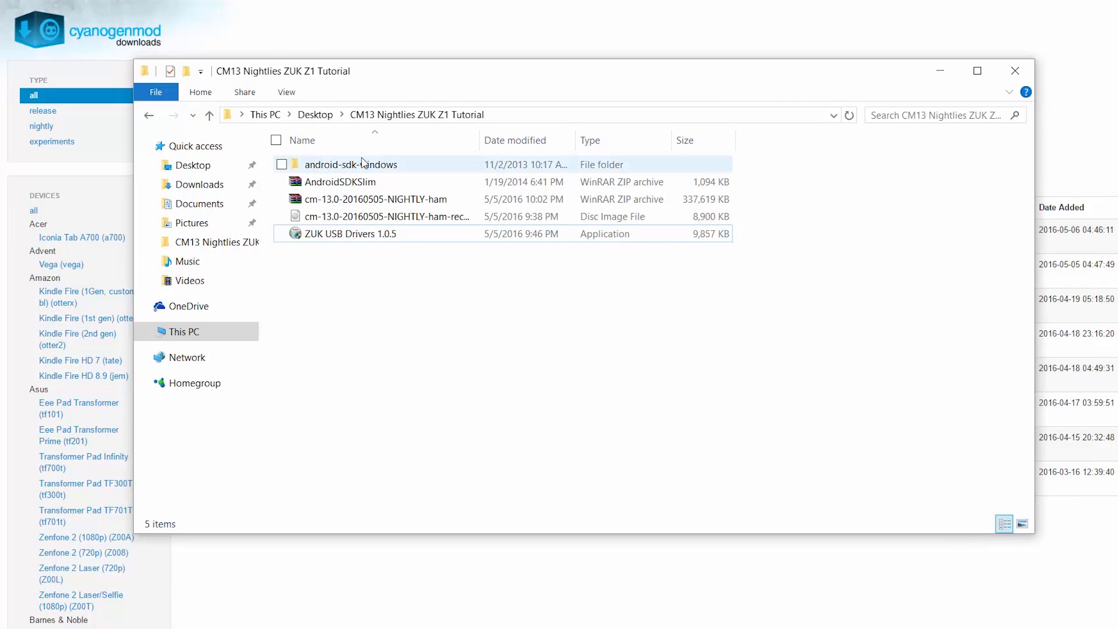
Open a command window inside android-sdk-windows > platform-tools.
double_click(361, 166)
double_click(361, 168)
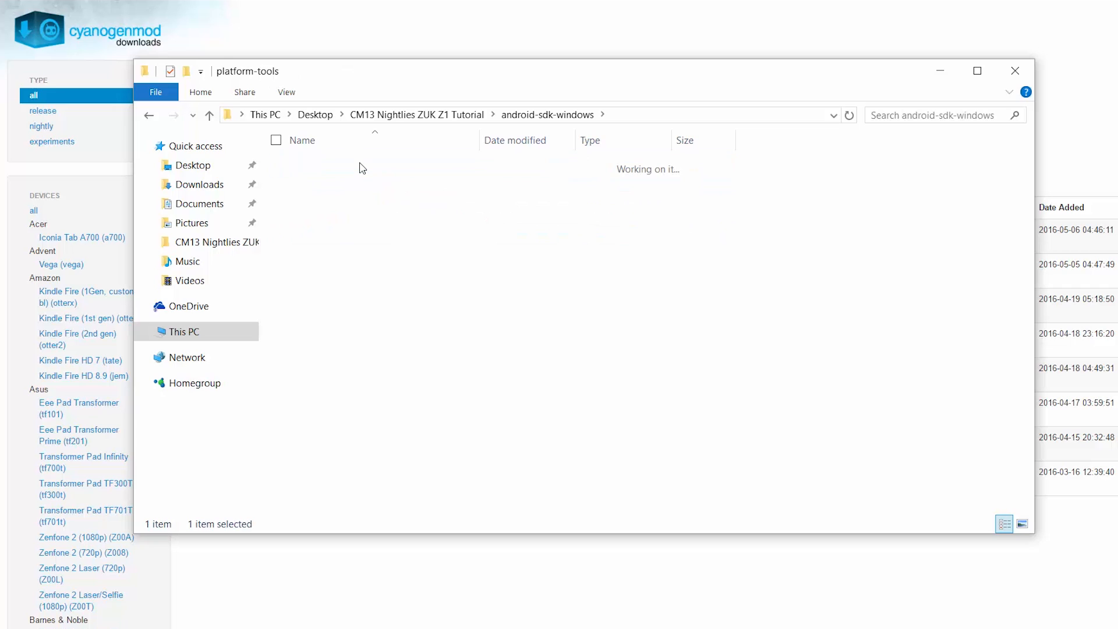
right_click(390, 409)
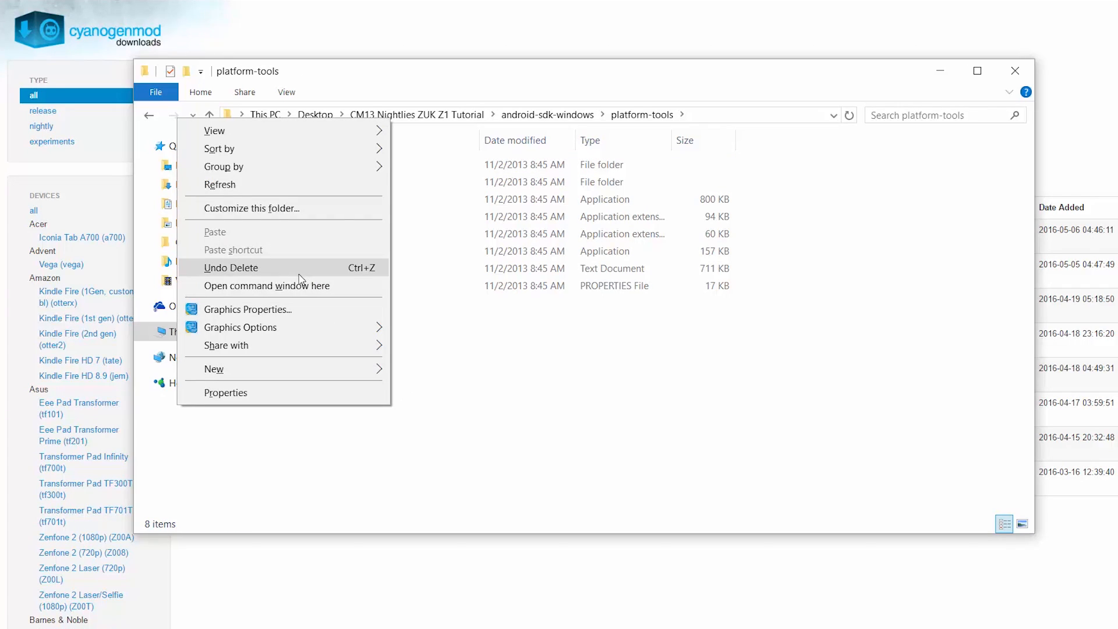
left_click(266, 286)
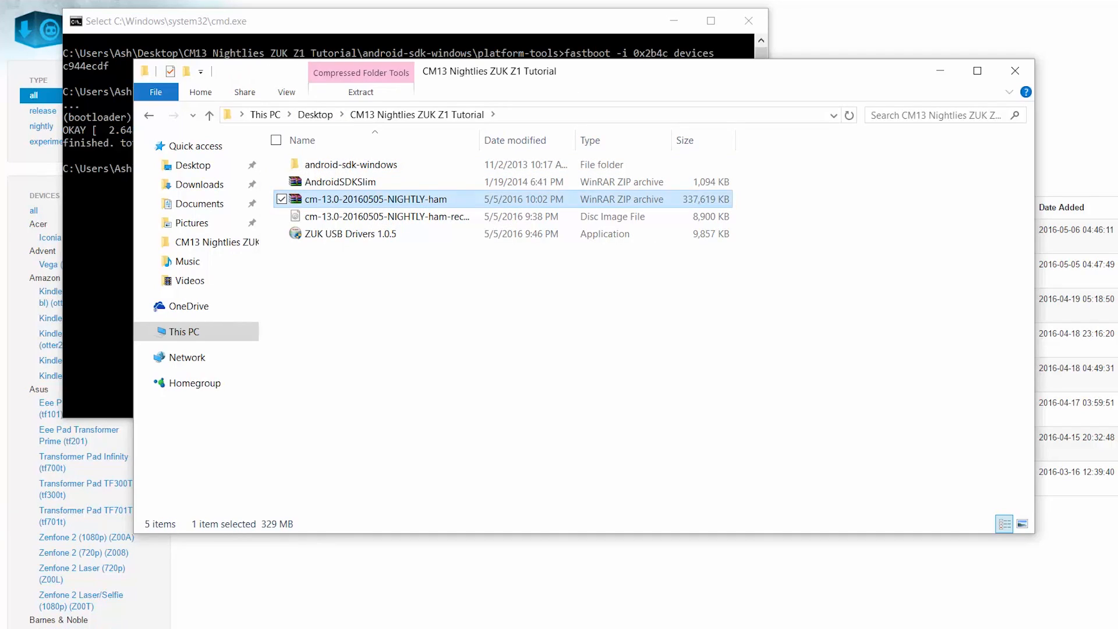
Open a new File Explorer window on This PC and browse into the Z1 phone.
right_click(1039, 612)
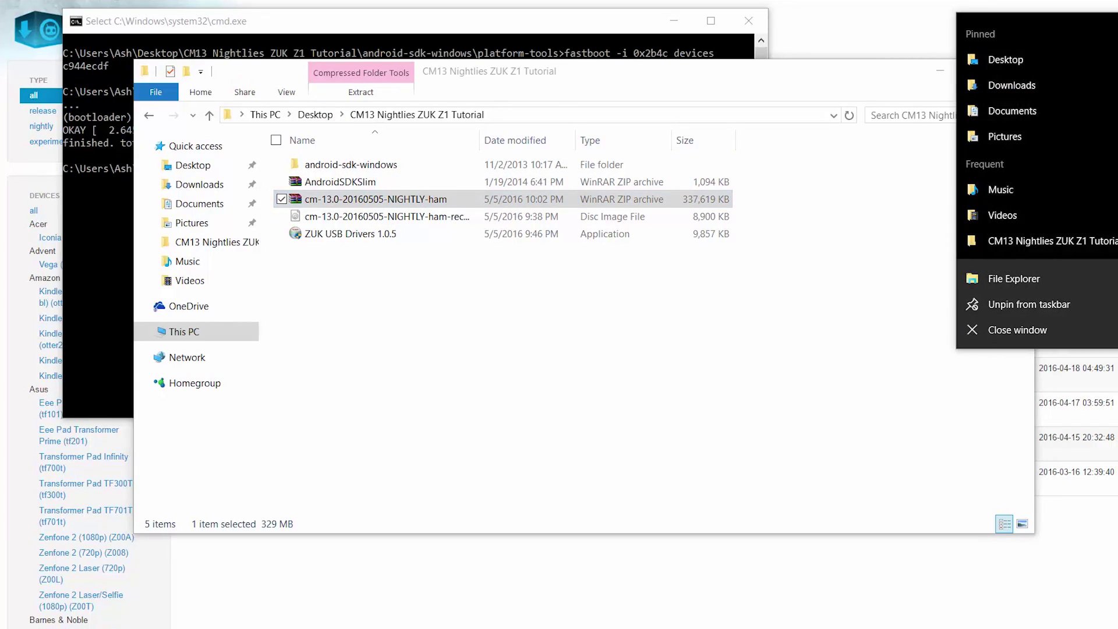
left_click(1010, 280)
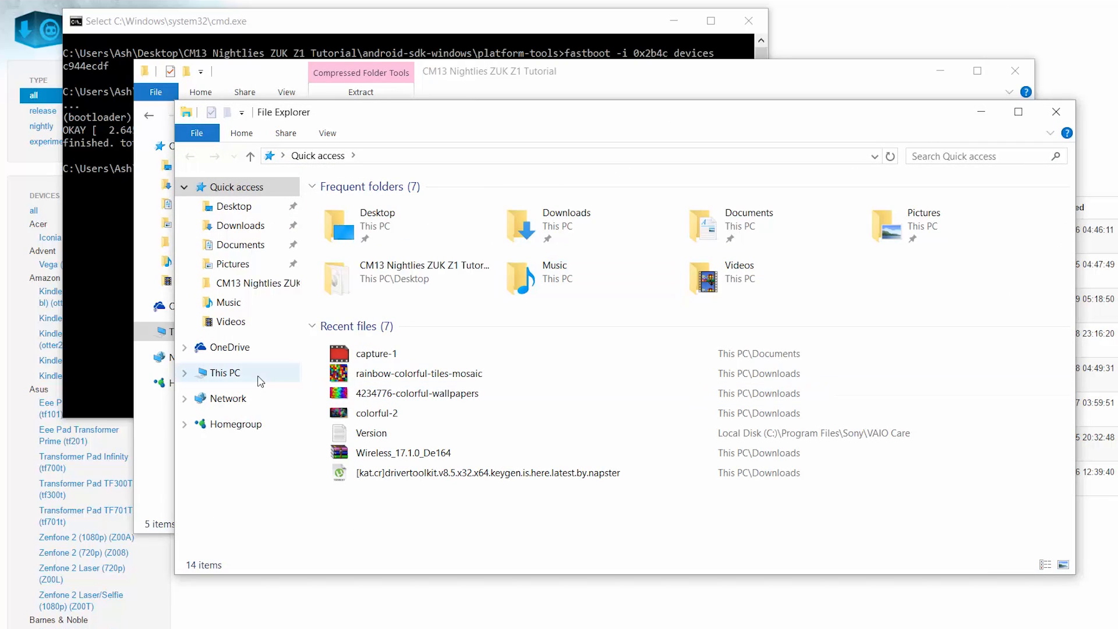
left_click(226, 373)
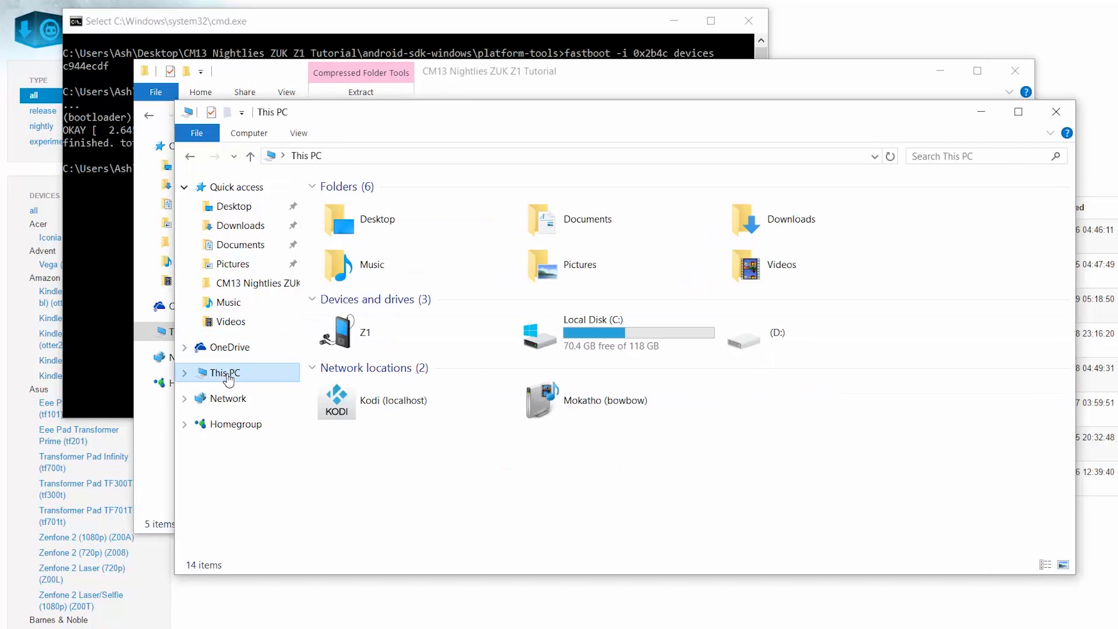
double_click(351, 331)
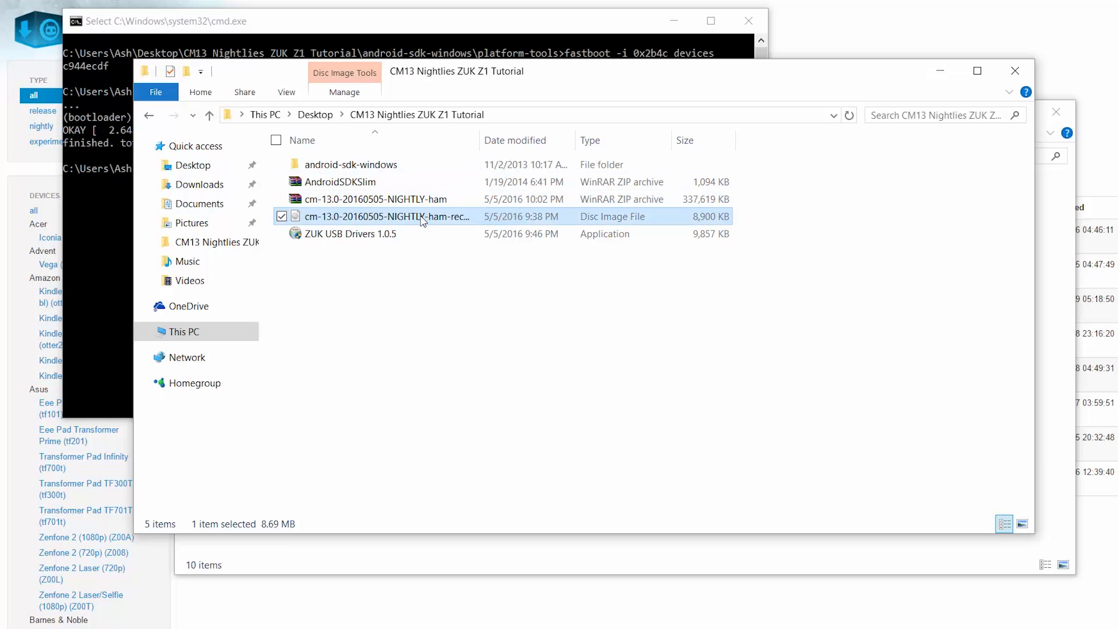
Paste the copied CM13 recovery .img into android-sdk-windows > platform-tools.
key("Home")
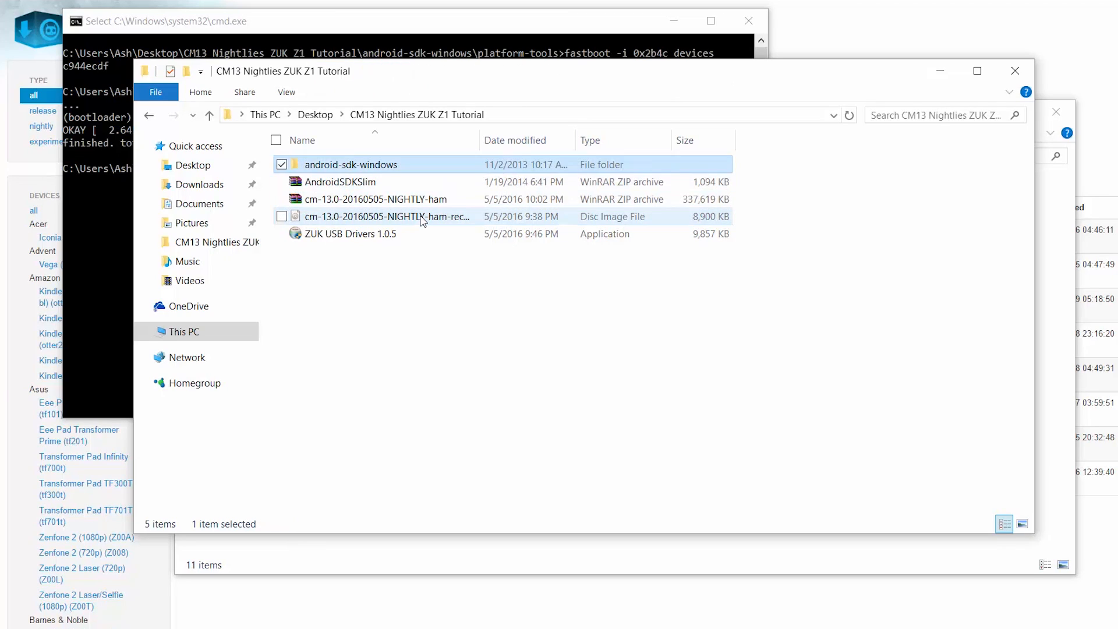
key("Return")
key("Return")
key("c")
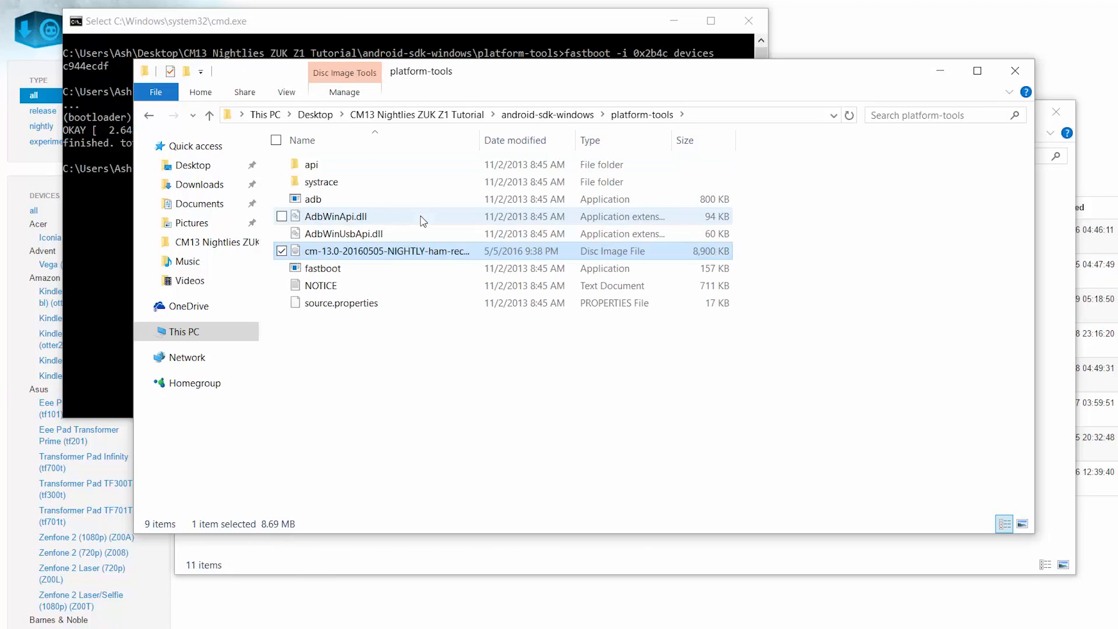